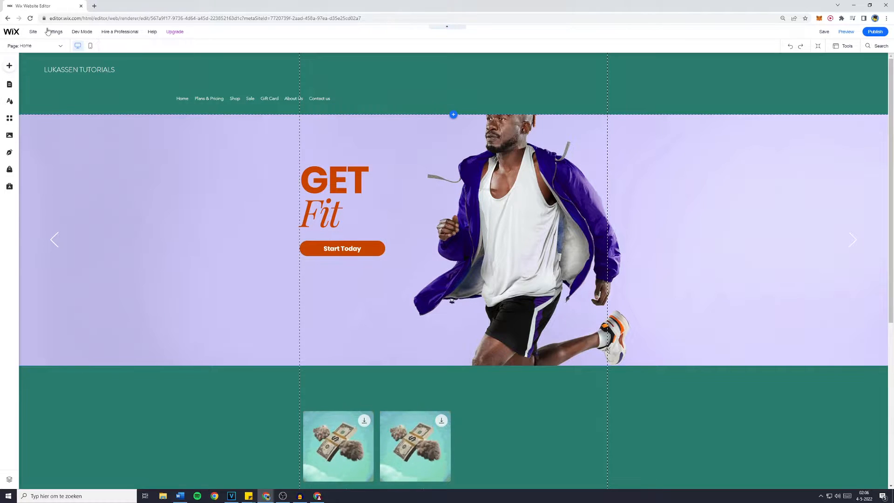
Search the editor for an events calendar app to add to the site.
scroll(345, 314, "down", 6)
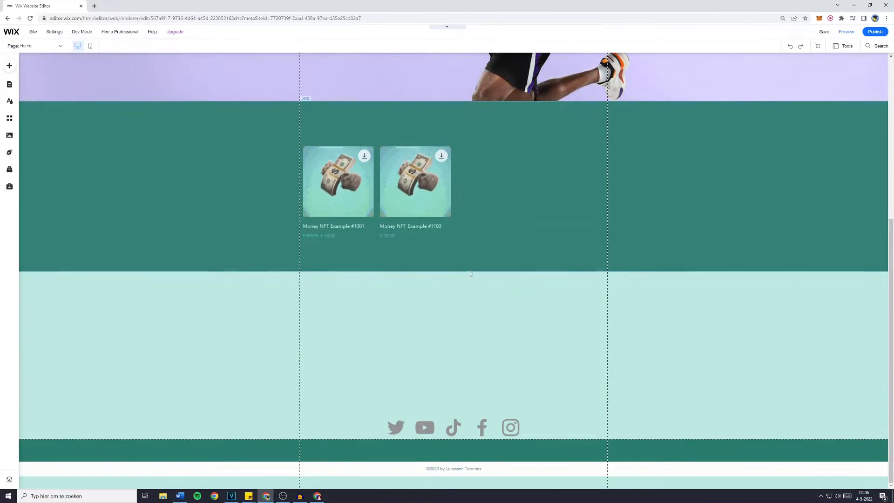
left_click(9, 66)
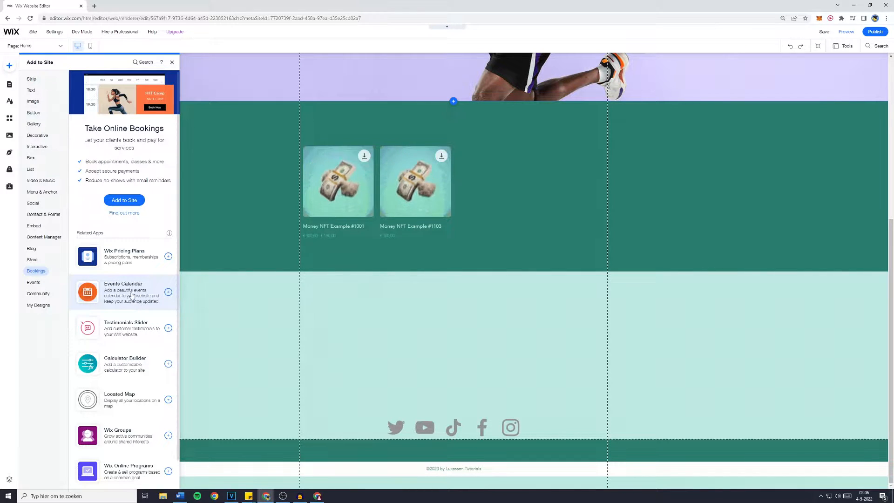
left_click(142, 64)
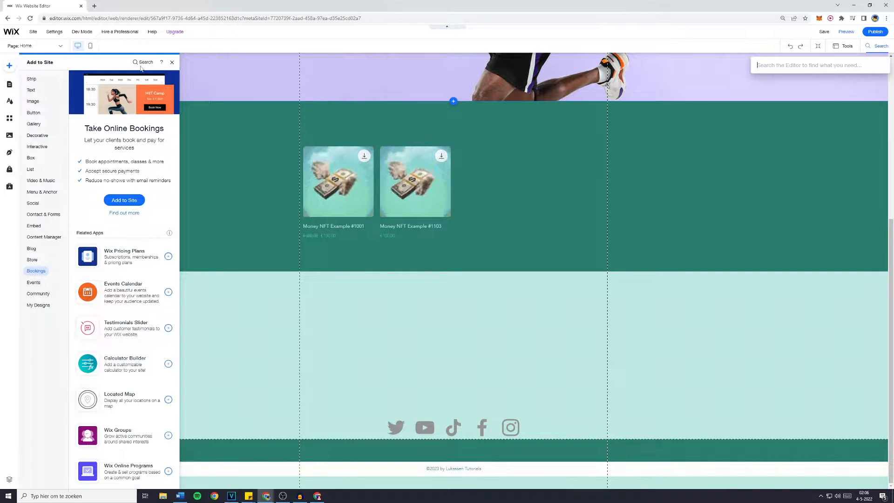
type("events calander")
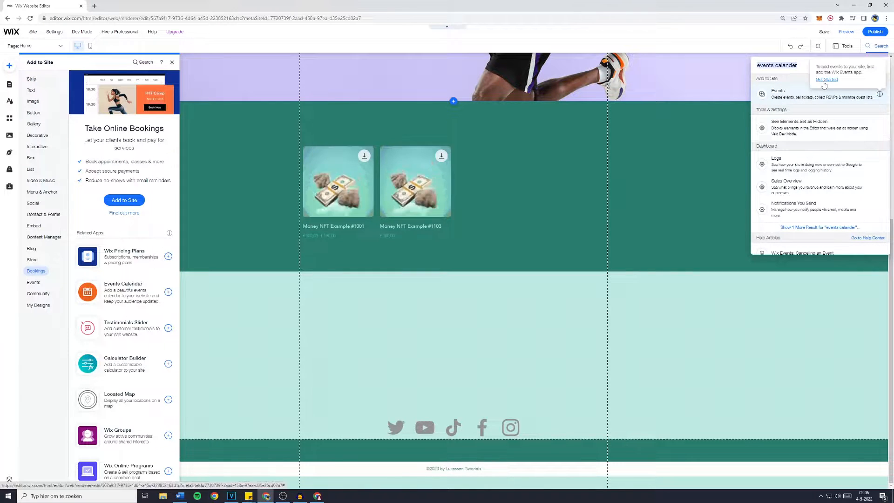
left_click(813, 95)
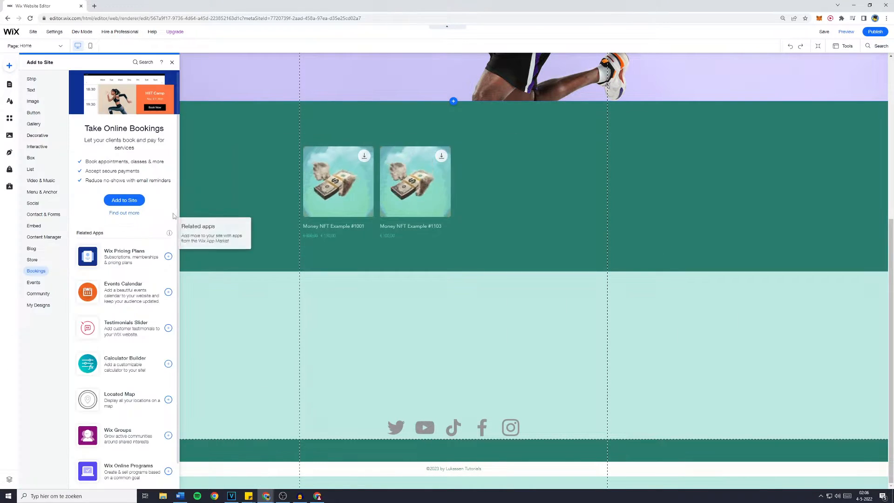
Add the Bookings app to the site and start creating a new service from Manage Services.
left_click(132, 204)
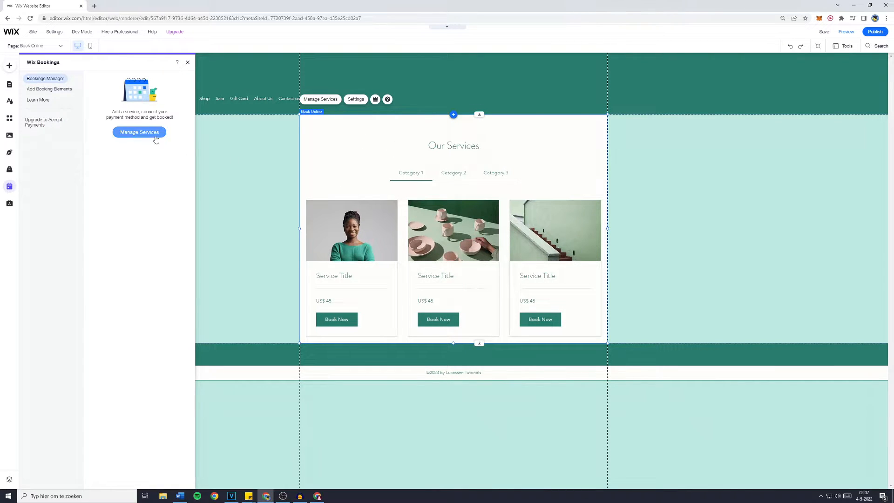
left_click(140, 132)
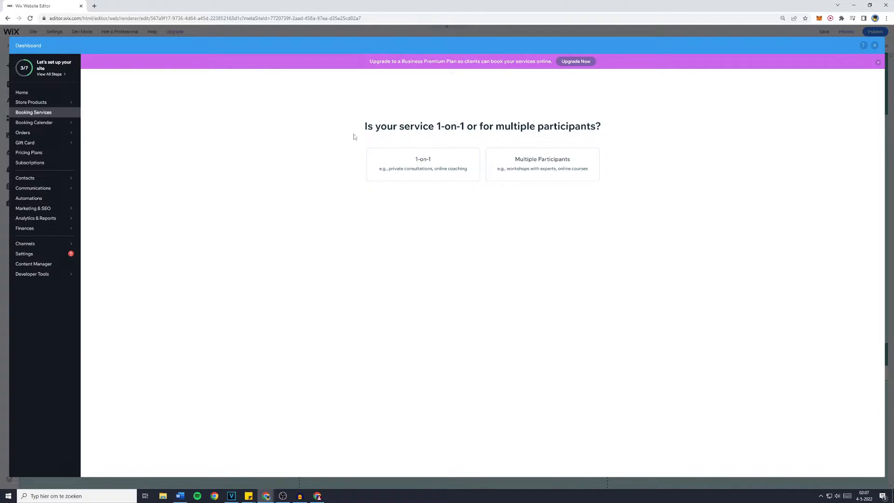
left_click(507, 176)
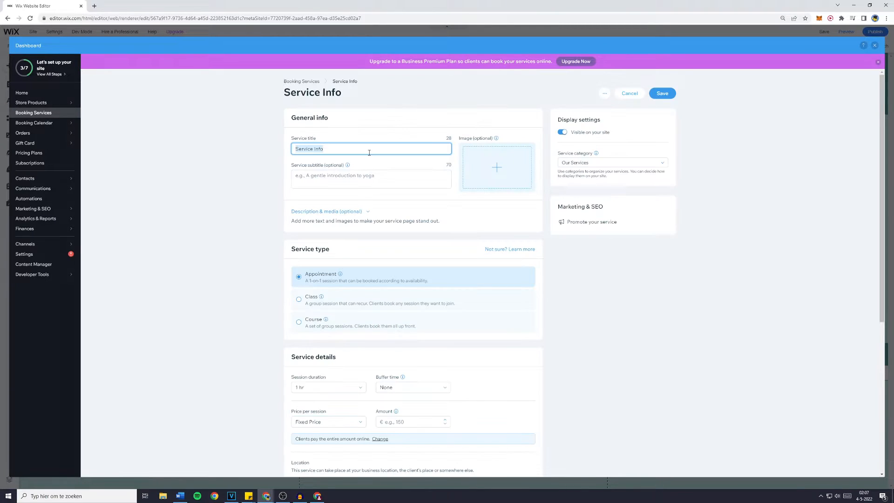
Enter the service title Coaching and the subtitle Become a better person.
type("Coaching")
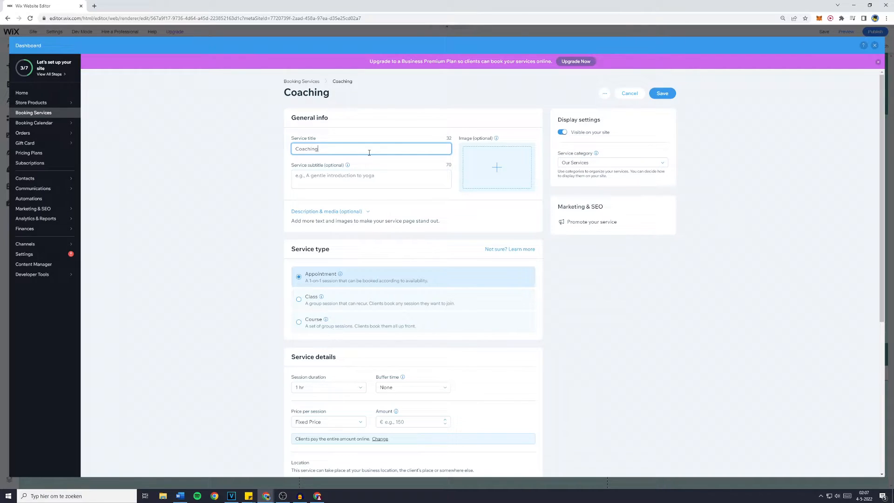
left_click(350, 178)
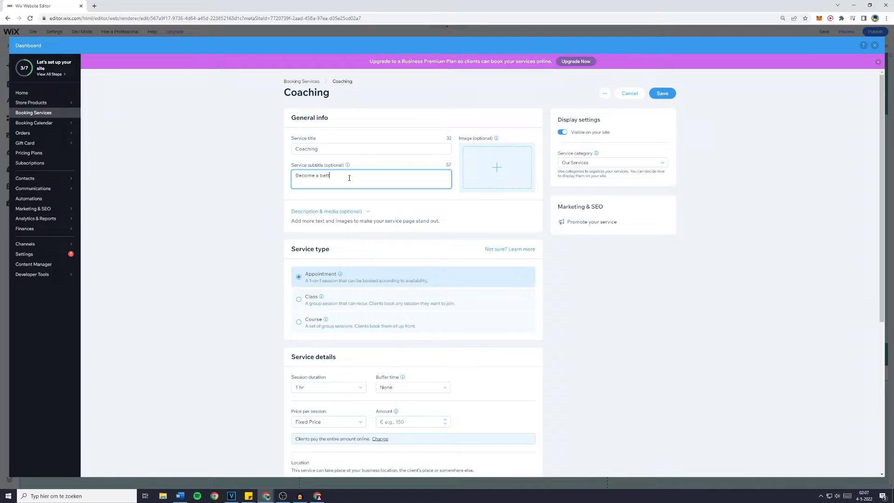
type("Become a better person")
Review the session duration and buffer time options for the service.
scroll(350, 178, "down", 2)
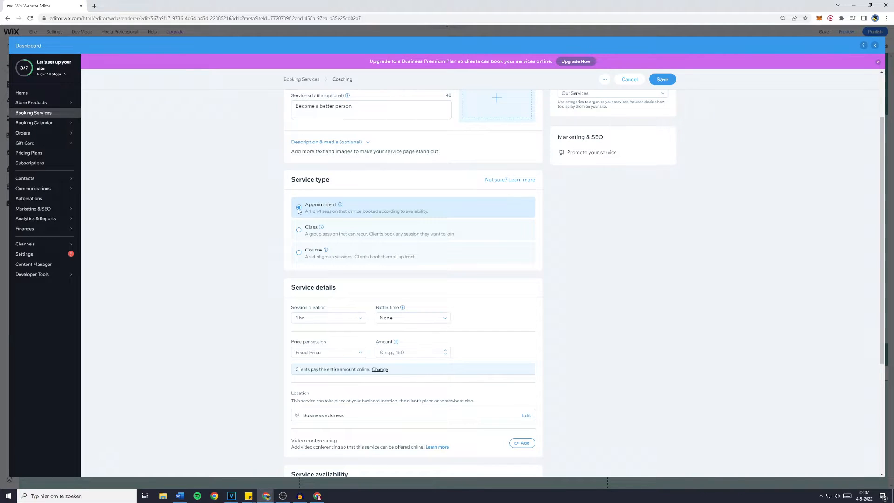
scroll(299, 210, "down", 3)
left_click(331, 214)
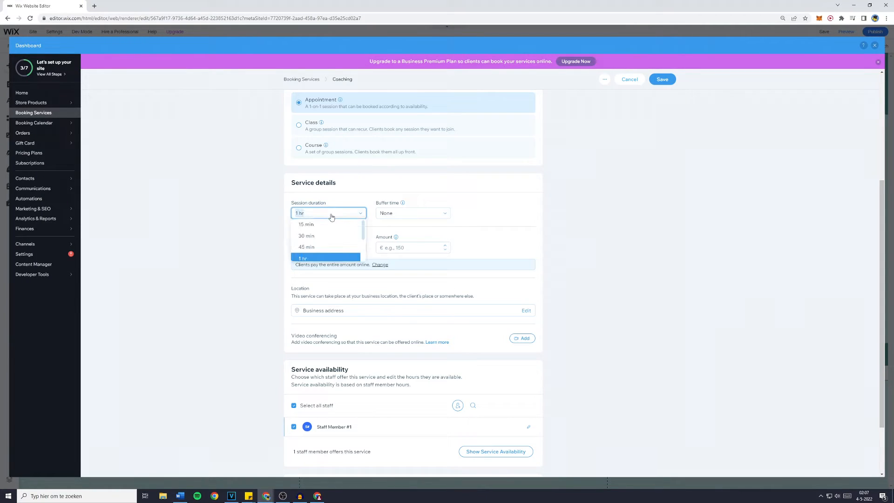
left_click(522, 216)
left_click(431, 217)
left_click(493, 213)
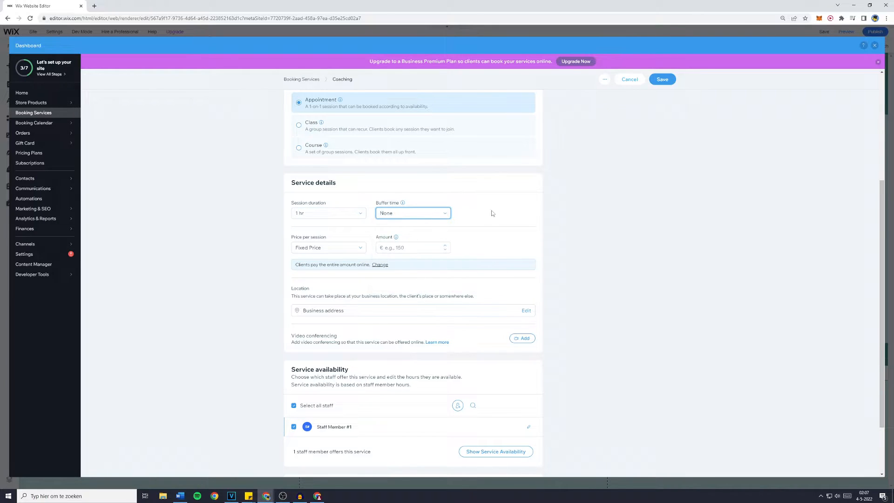
Set the service amount to €100 with a Fixed Price per session.
scroll(480, 219, "down", 1)
left_click(405, 213)
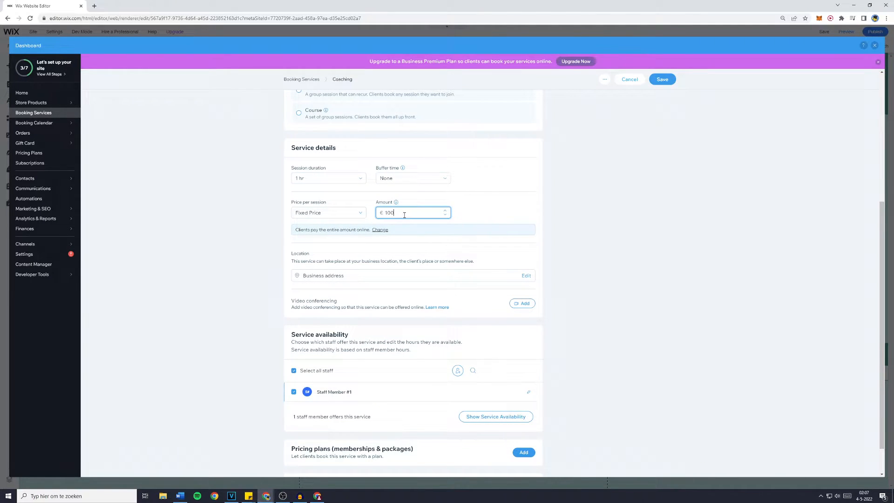
left_click(342, 213)
left_click(343, 230)
Save the Coaching service.
scroll(344, 234, "down", 1)
scroll(613, 261, "up", 5)
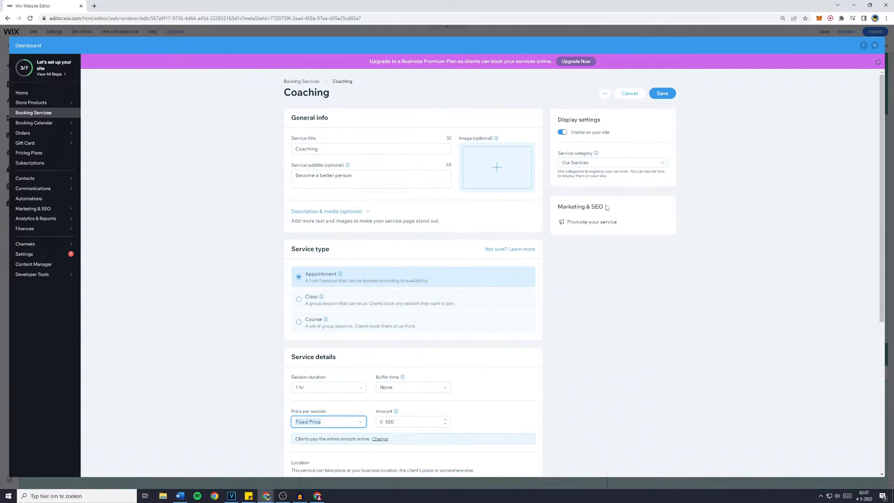
left_click(663, 93)
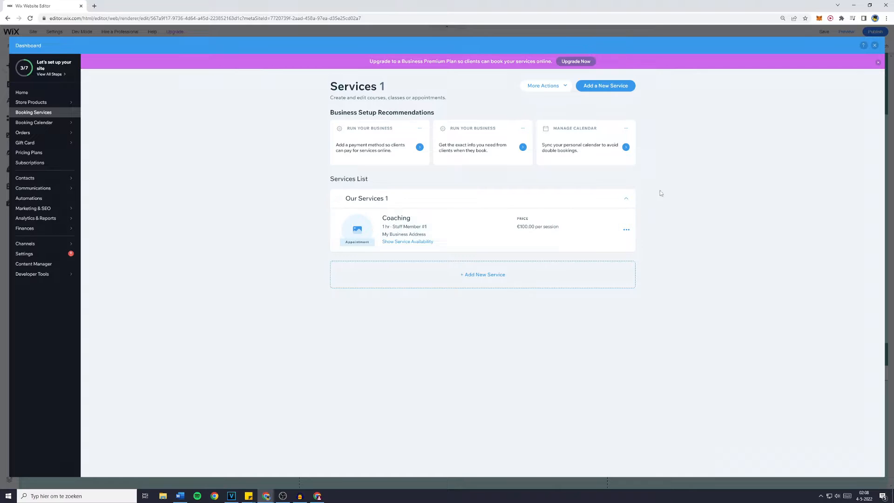
Return to the editor and enable the service subtitle in the Book Online widget's display settings.
left_click(875, 45)
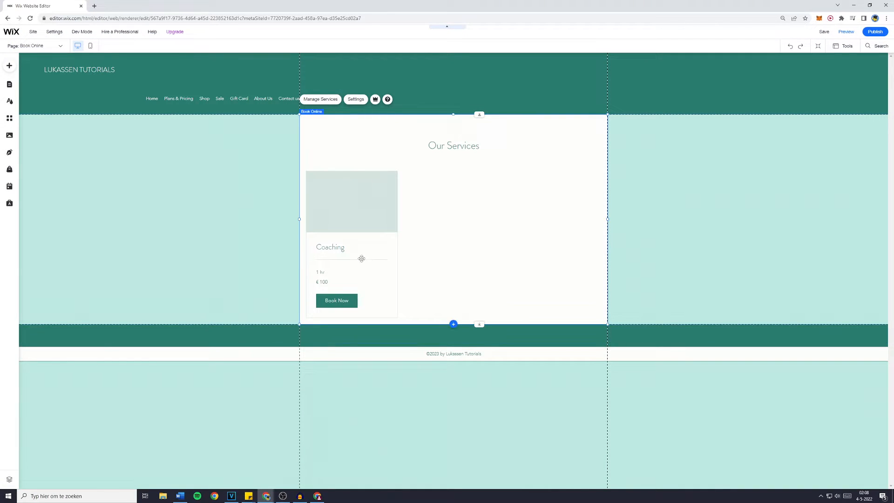
left_click(359, 100)
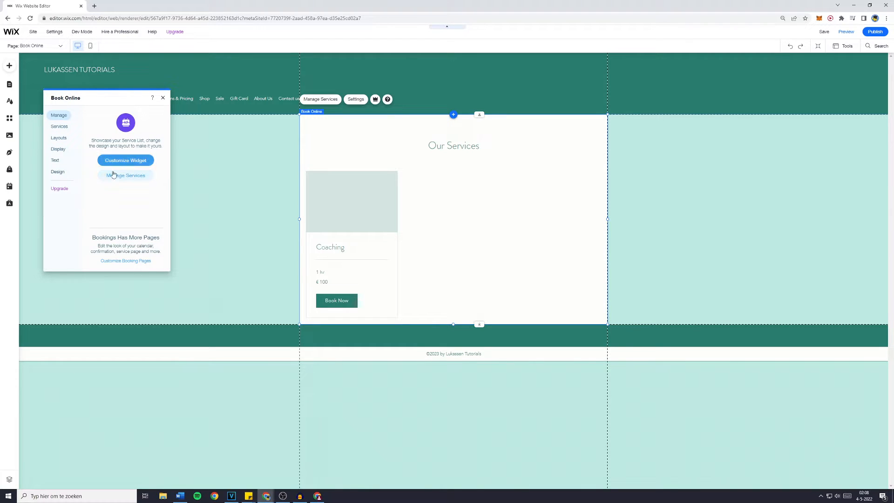
left_click(60, 127)
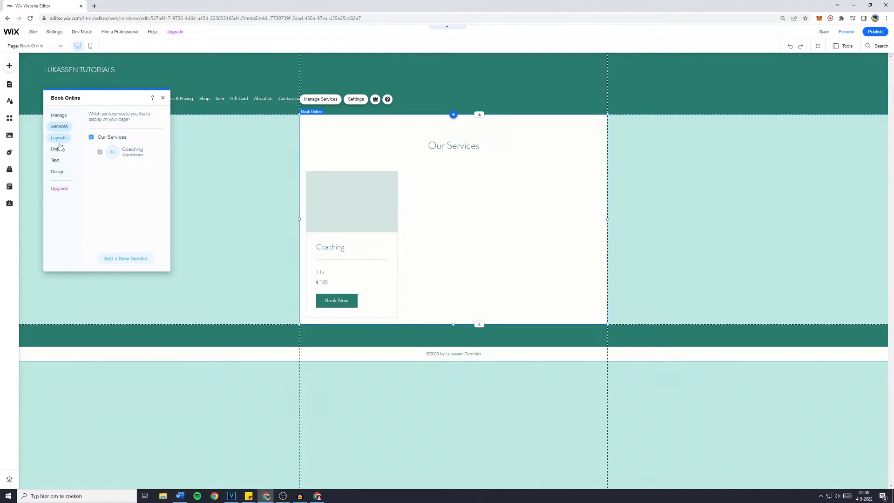
left_click(59, 144)
left_click(59, 126)
left_click(65, 151)
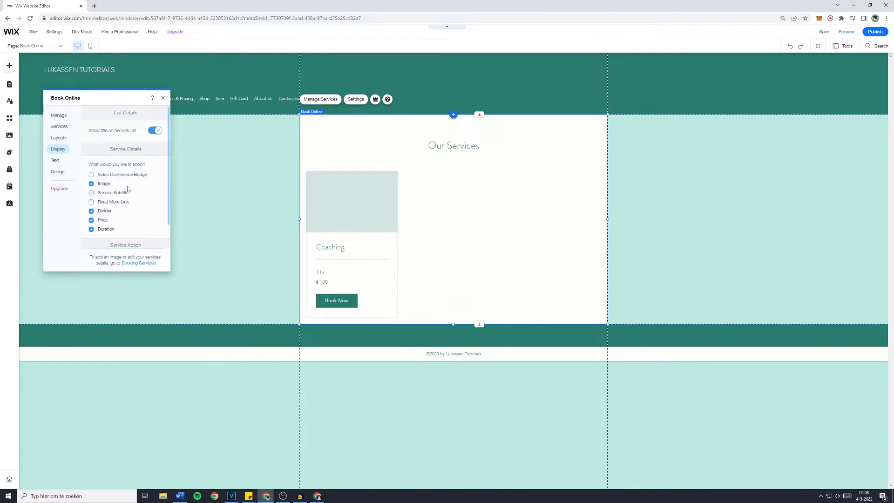
left_click(104, 194)
Review the widget's text settings and close the settings panel.
left_click(55, 160)
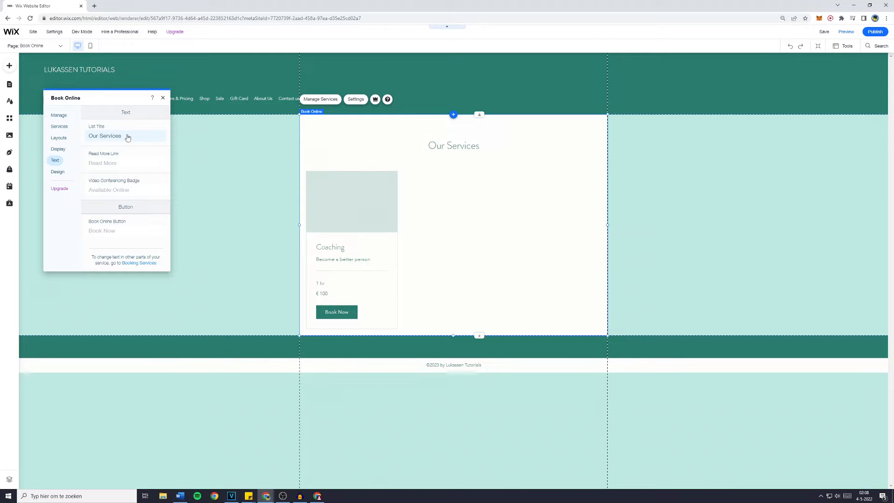
left_click(117, 168)
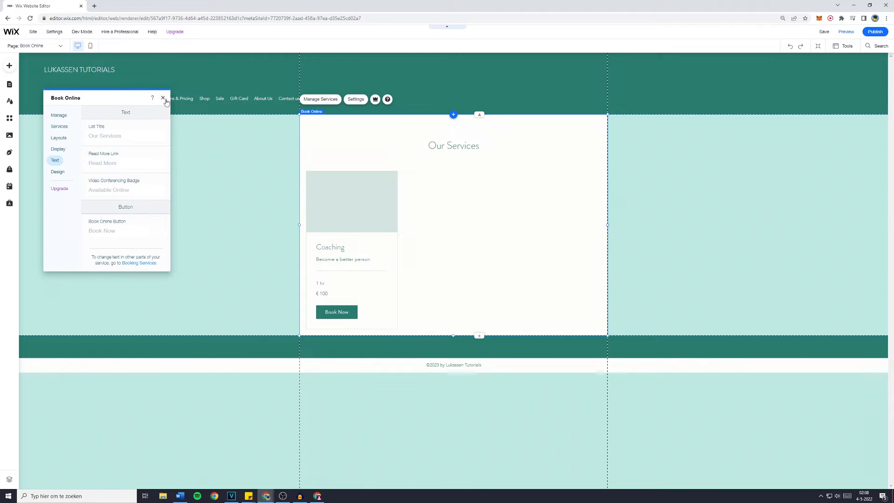
left_click(233, 150)
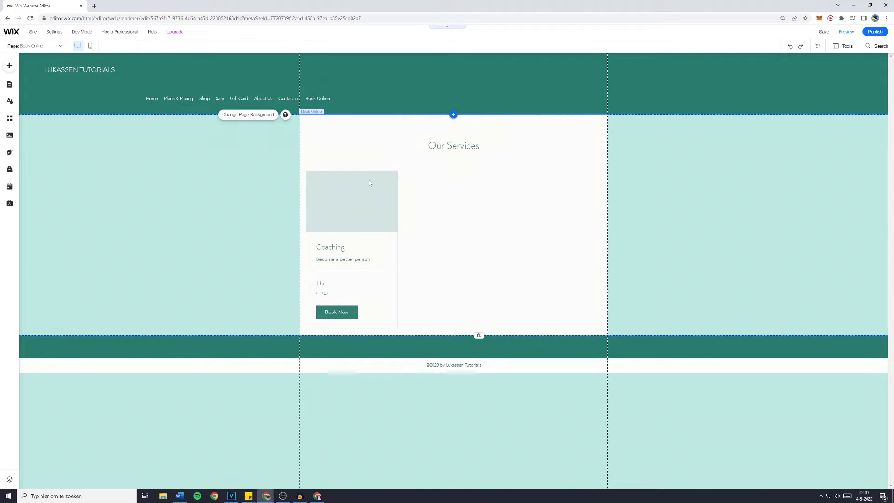
Reorder the site menu so the Book Online page follows Plans & Pricing.
left_click(35, 46)
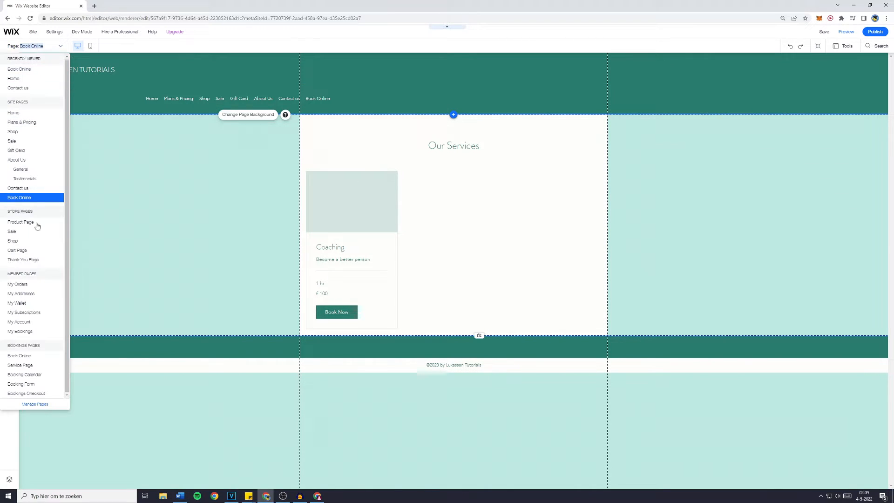
left_click(34, 404)
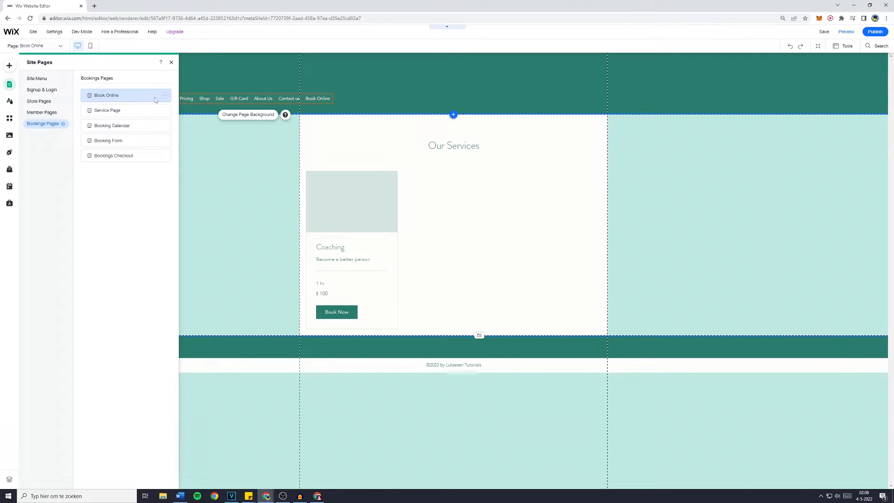
left_click(48, 80)
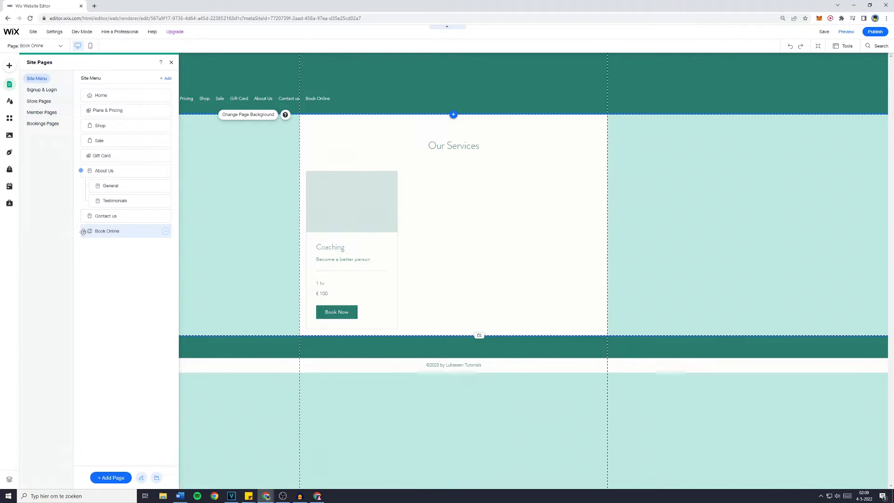
left_click_drag(84, 225, 85, 112)
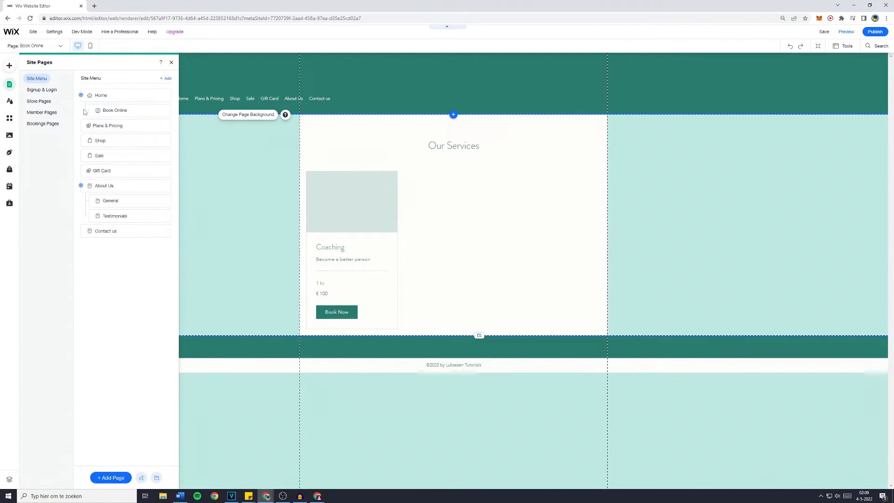
left_click(165, 111)
left_click(178, 155)
left_click_drag(84, 112, 83, 125)
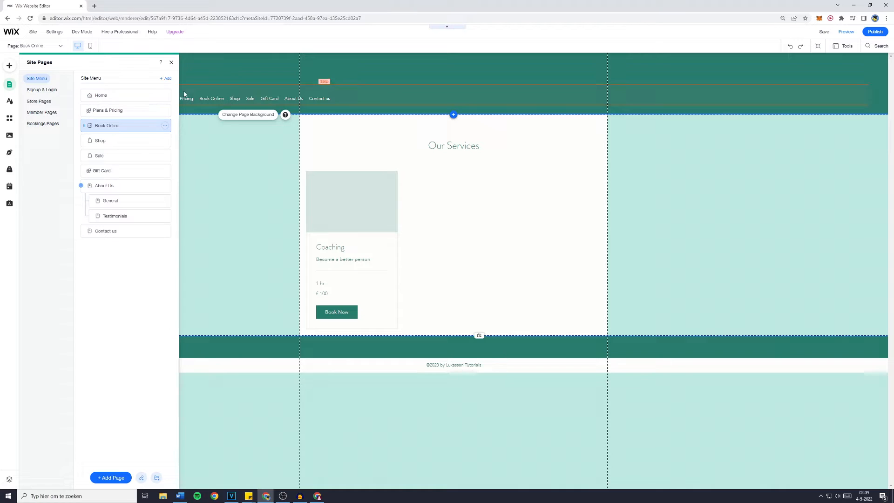
Close the pages panel and switch to the Home page.
left_click(172, 63)
left_click(41, 45)
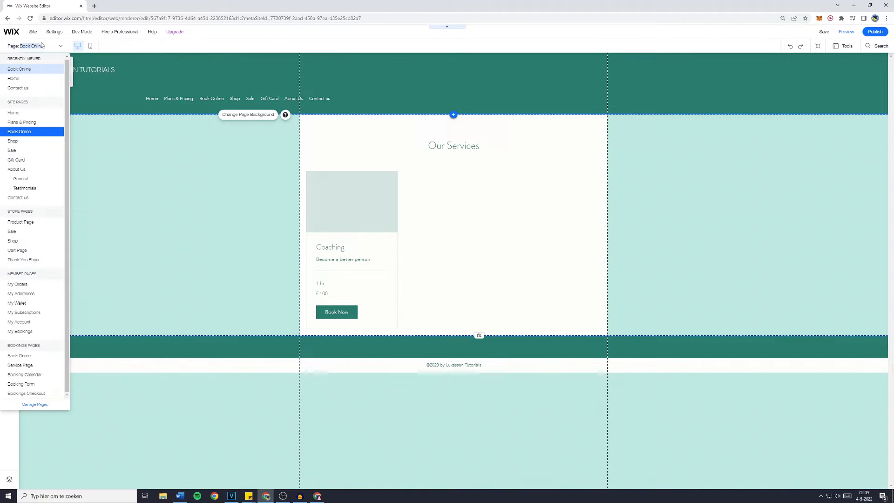
left_click(30, 79)
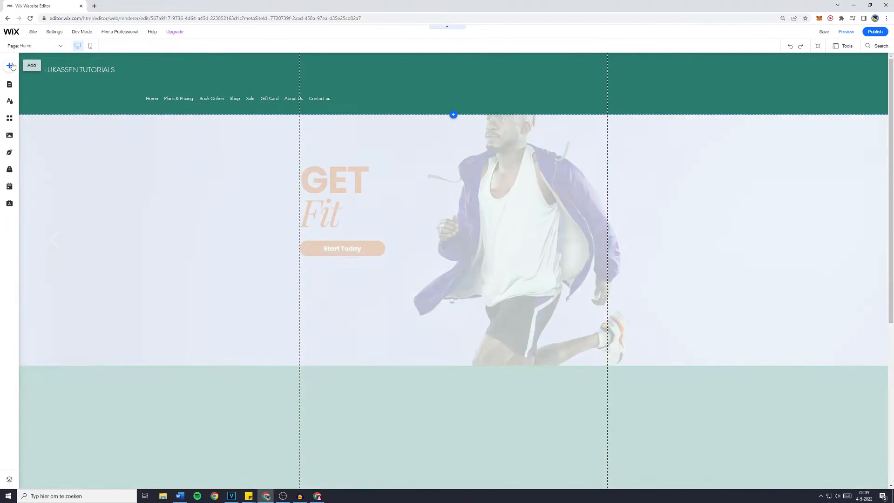
Browse the booking elements available in the Add panel's Bookings category.
scroll(183, 155, "down", 5)
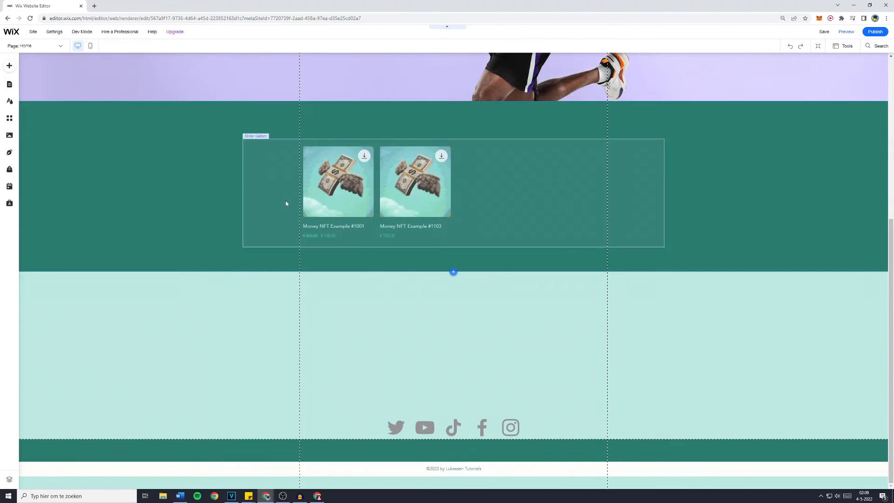
left_click(9, 65)
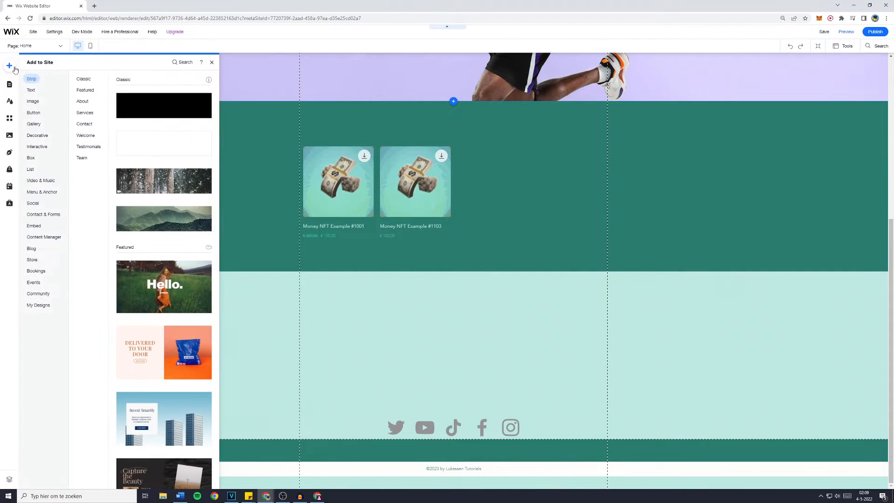
mouse_move(36, 271)
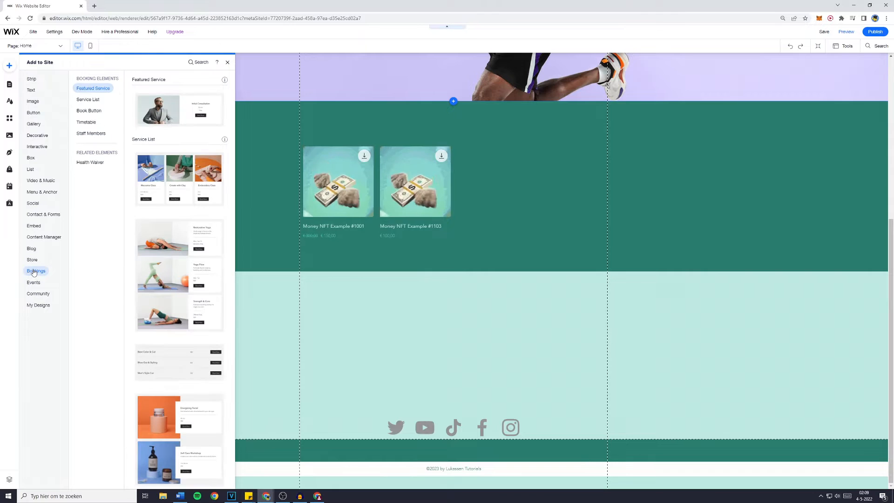
scroll(173, 241, "down", 3)
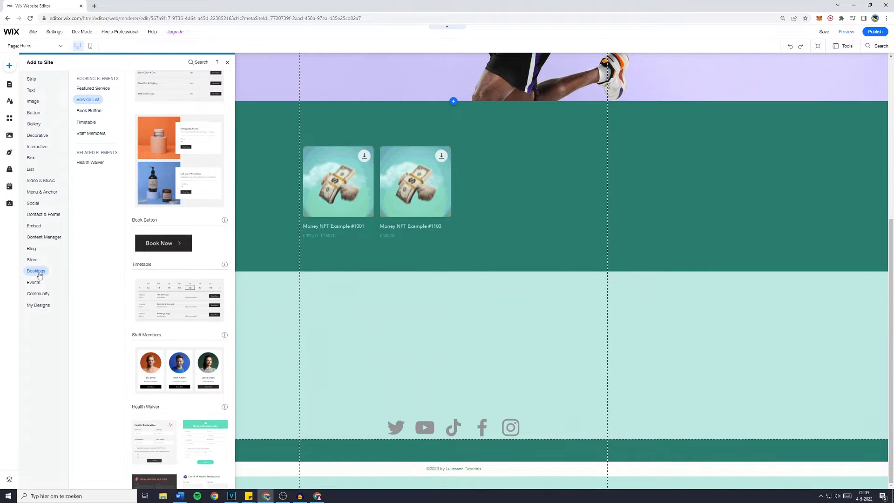
scroll(181, 132, "up", 5)
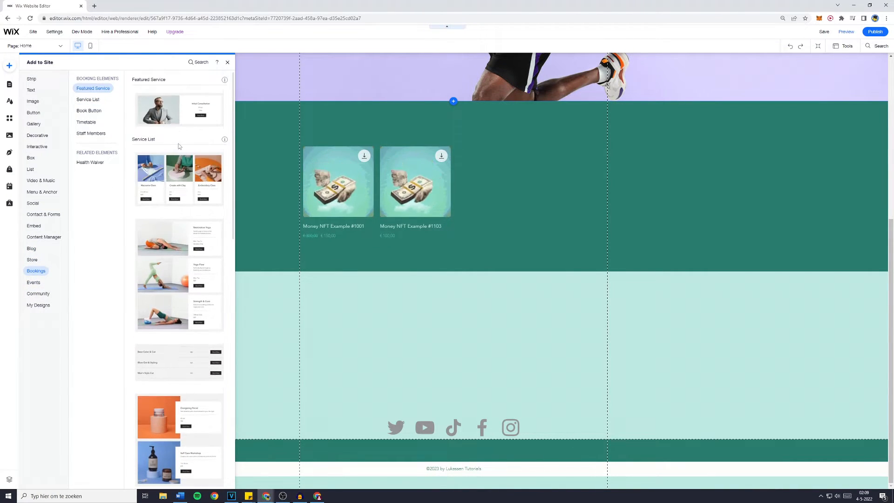
scroll(179, 133, "down", 7)
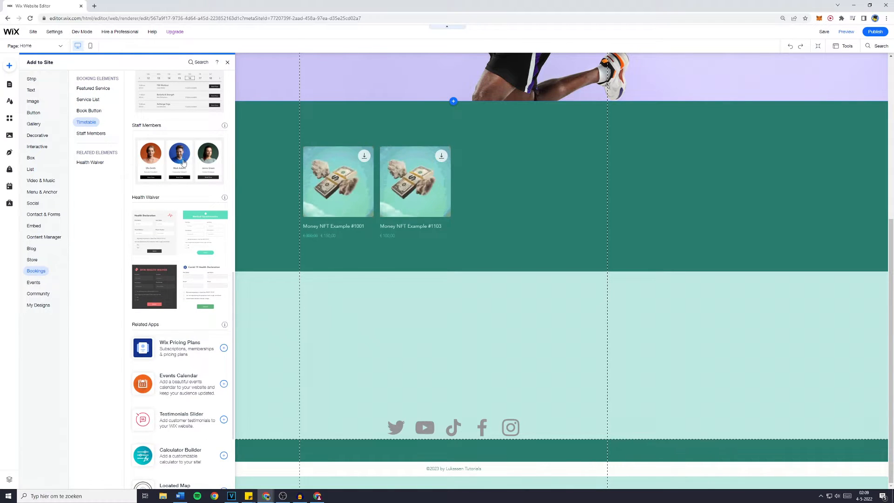
scroll(189, 167, "up", 2)
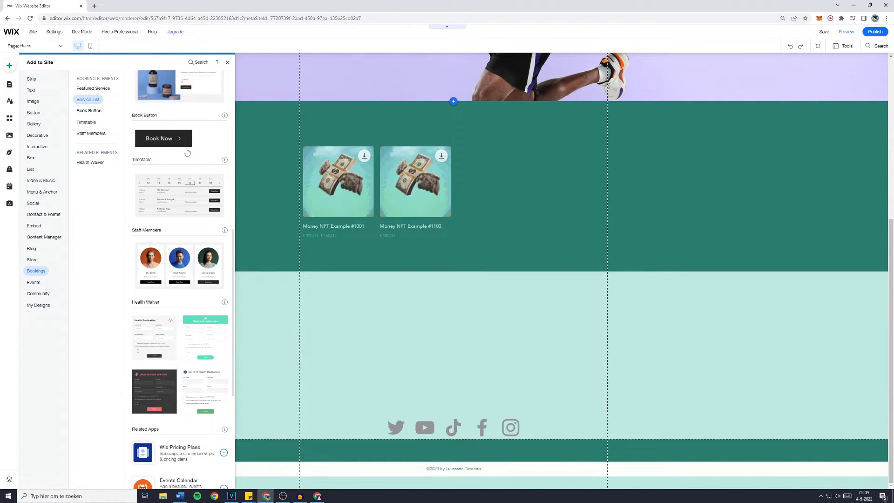
scroll(186, 158, "down", 1)
Add a Bookings Timetable to the empty section below the store gallery and delete it again.
left_click_drag(186, 158, 439, 362)
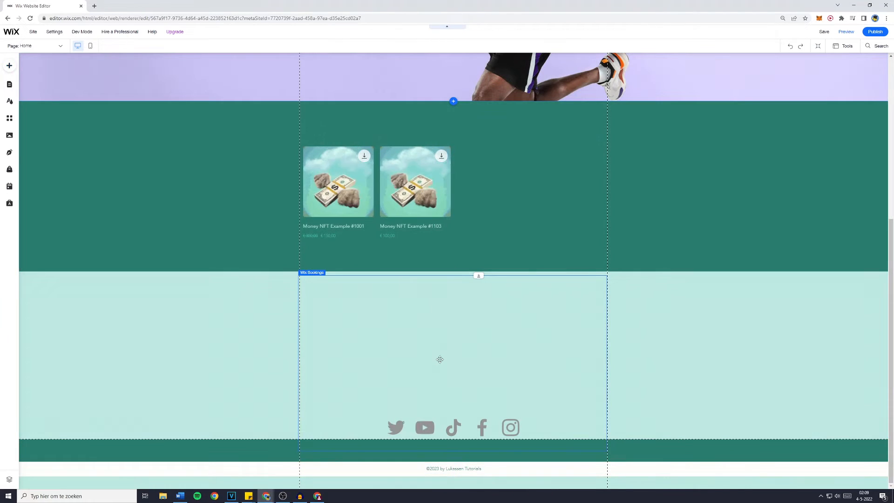
scroll(450, 358, "up", 1)
scroll(450, 356, "down", 2)
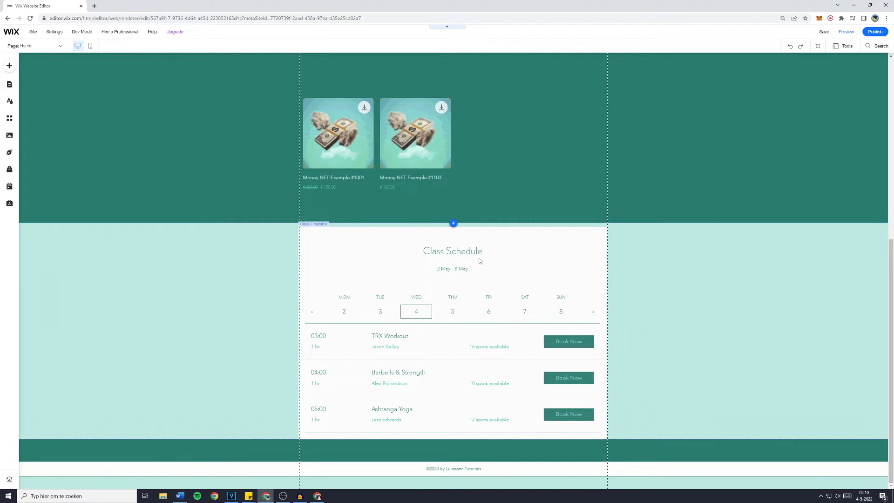
left_click(457, 252)
left_click(455, 252)
key("Delete")
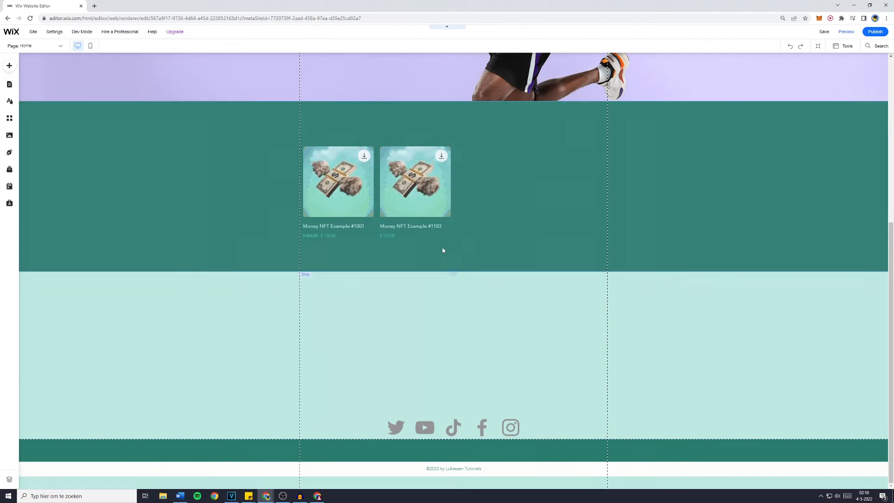
Add the Events Calendar app from the Bookings related apps to the Home page.
left_click(10, 66)
left_click(93, 123)
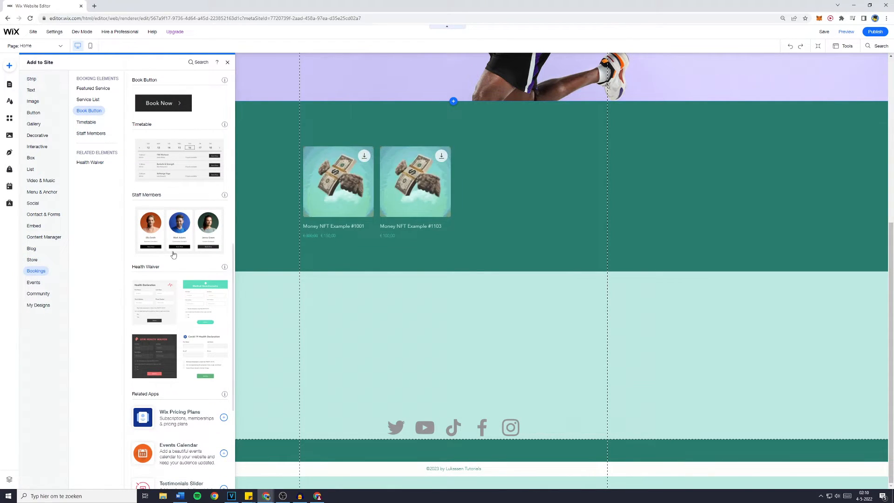
scroll(172, 260, "down", 2)
scroll(184, 368, "down", 2)
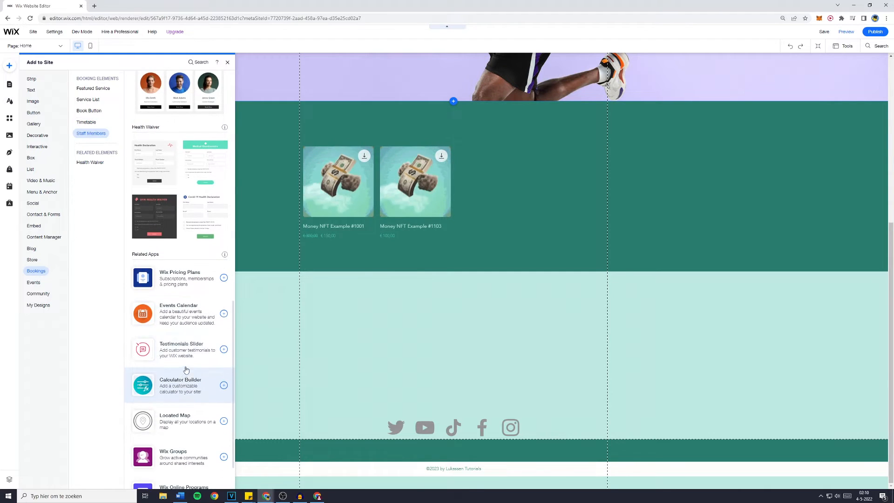
left_click(223, 314)
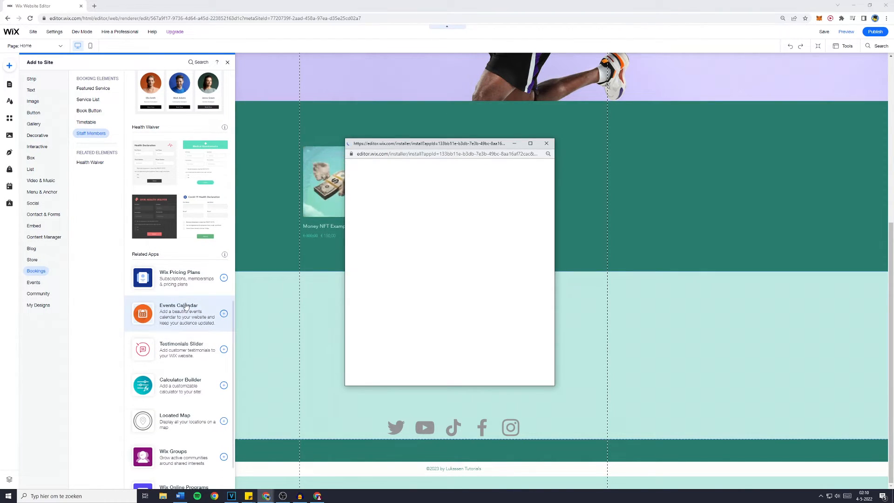
left_click(517, 343)
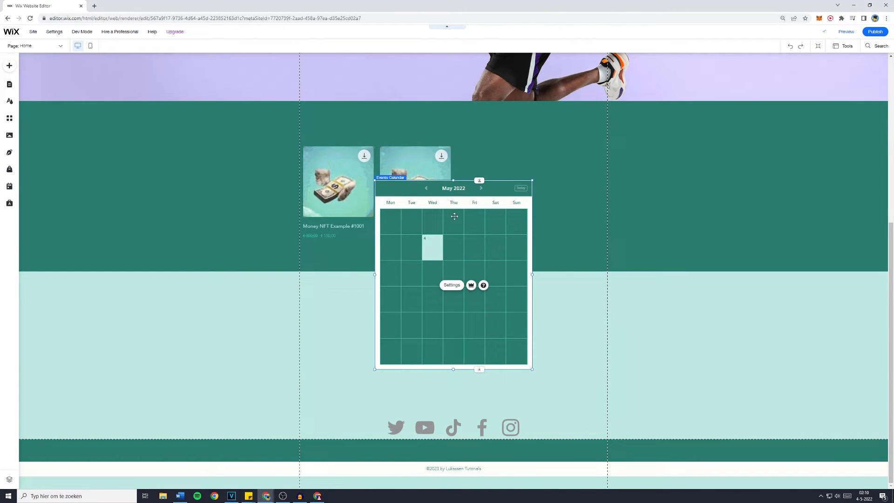
Move the Events Calendar into the lower section and delete the social icons bar.
left_click_drag(452, 196, 420, 386)
left_click_drag(737, 423, 772, 424)
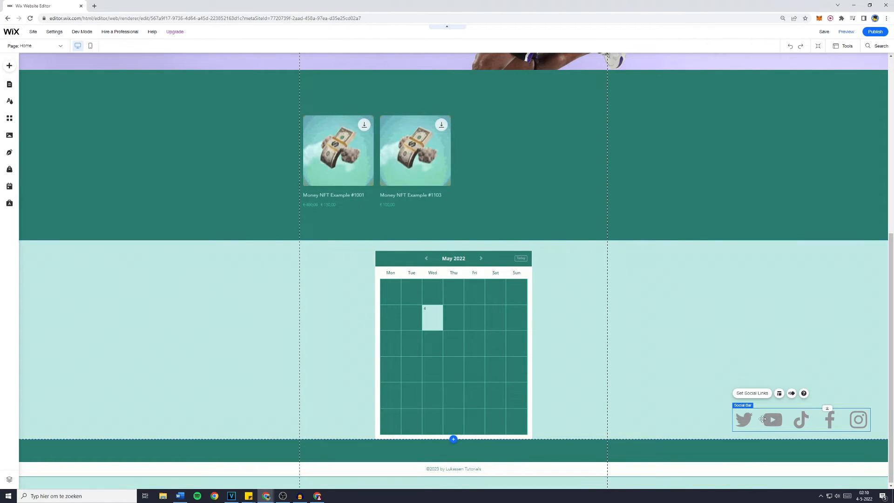
key("Delete")
Open the calendar's settings and start a new event titled Coaching 1-on-1 with description 123456.
left_click(441, 312)
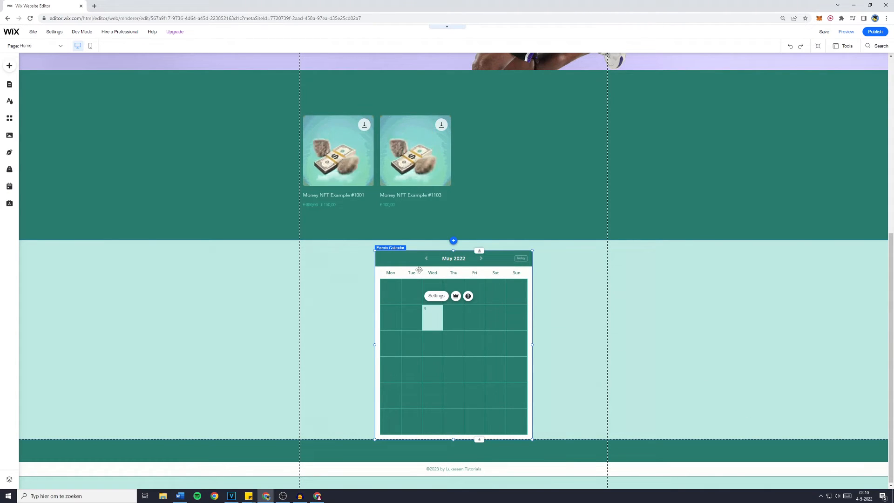
left_click(436, 296)
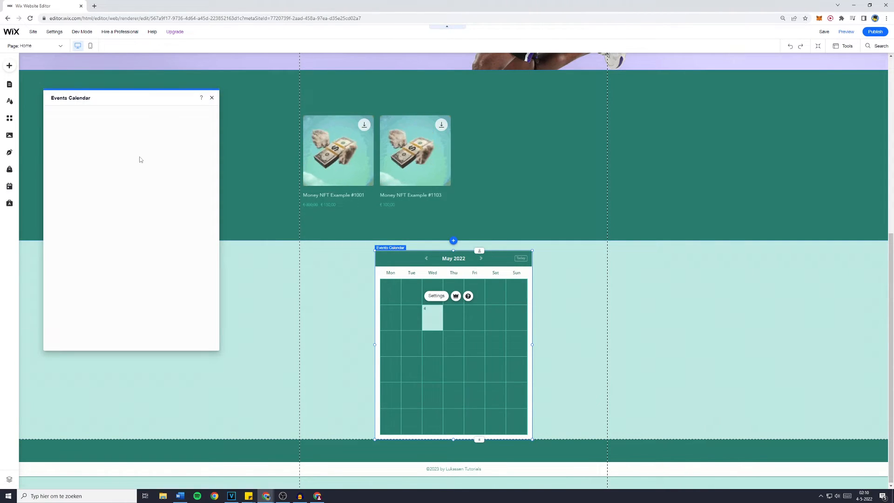
left_click(105, 152)
left_click(148, 153)
left_click(107, 155)
left_click(131, 206)
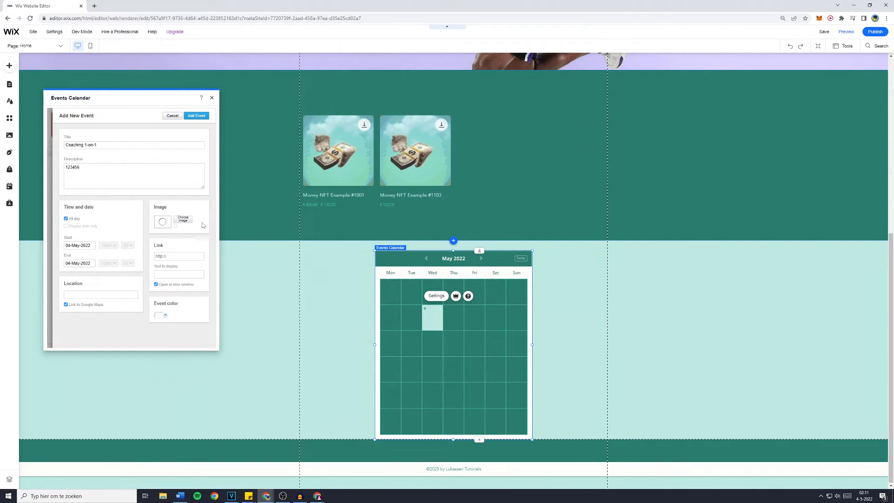
Attach the money-cash.gif image to the event and add the event.
left_click(183, 219)
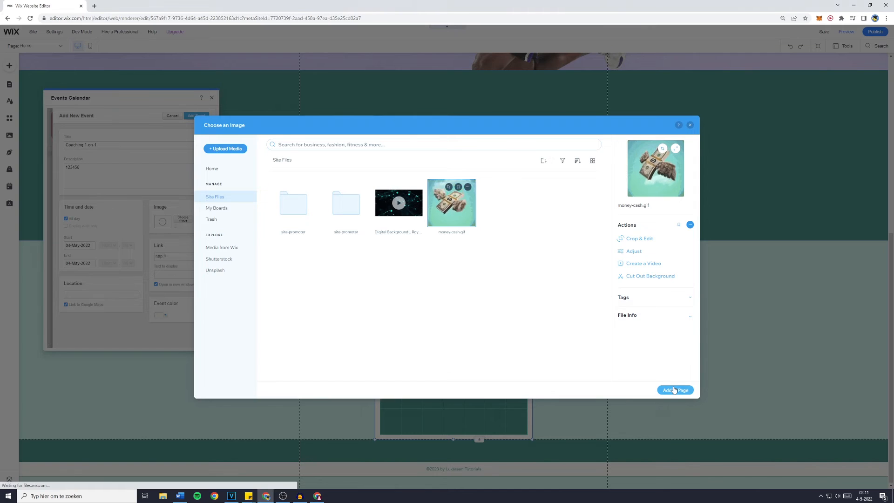
left_click(674, 390)
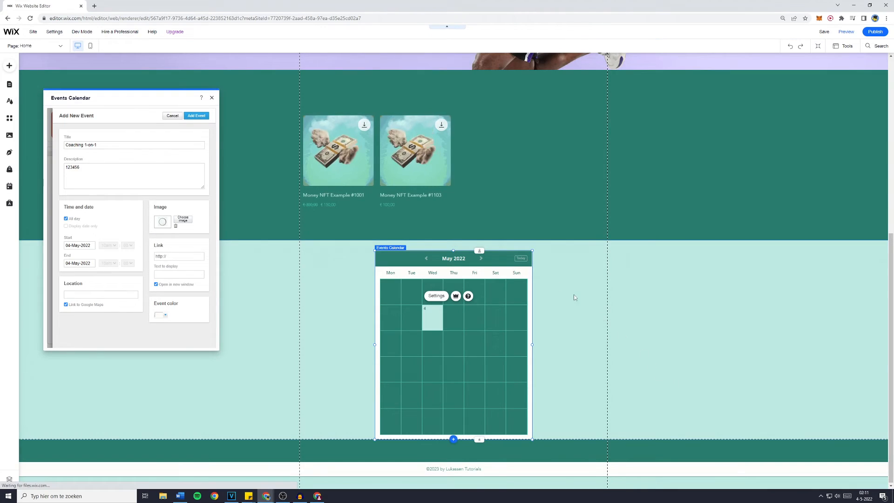
left_click(201, 117)
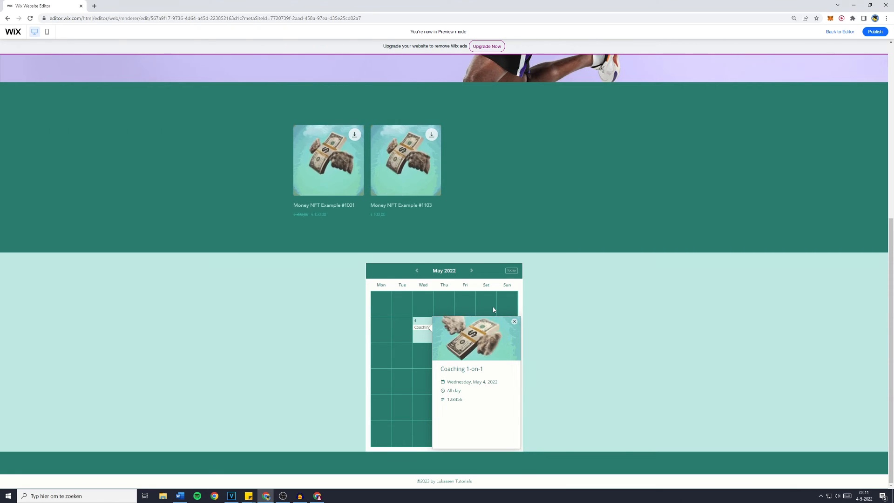
Preview the Home page and browse through the hero slideshow.
scroll(318, 286, "up", 6)
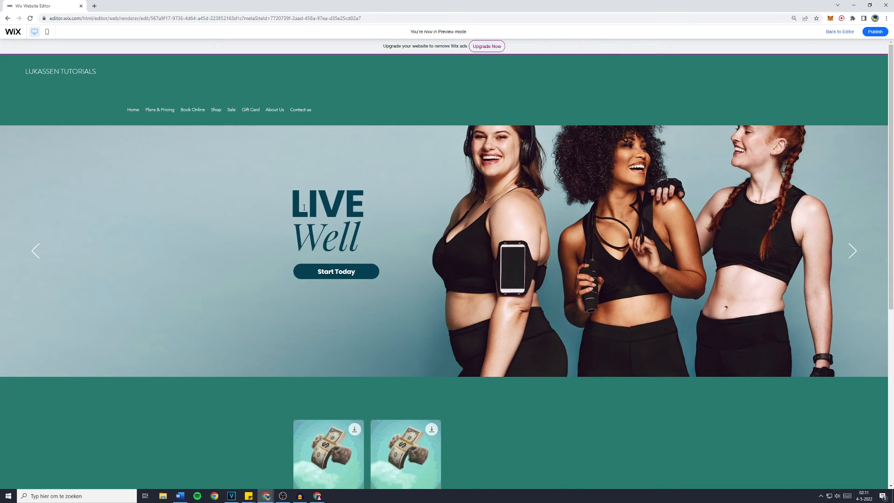
left_click_drag(292, 203, 365, 240)
left_click(437, 236)
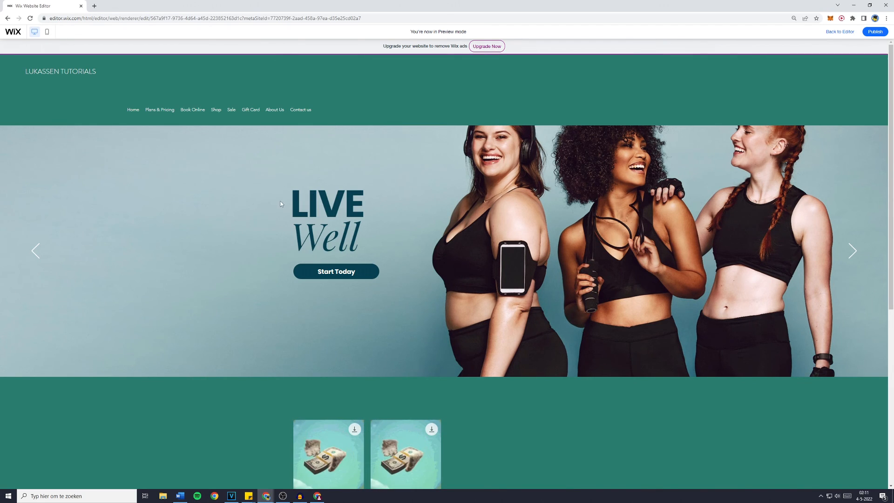
left_click_drag(297, 205, 366, 237)
left_click(328, 286)
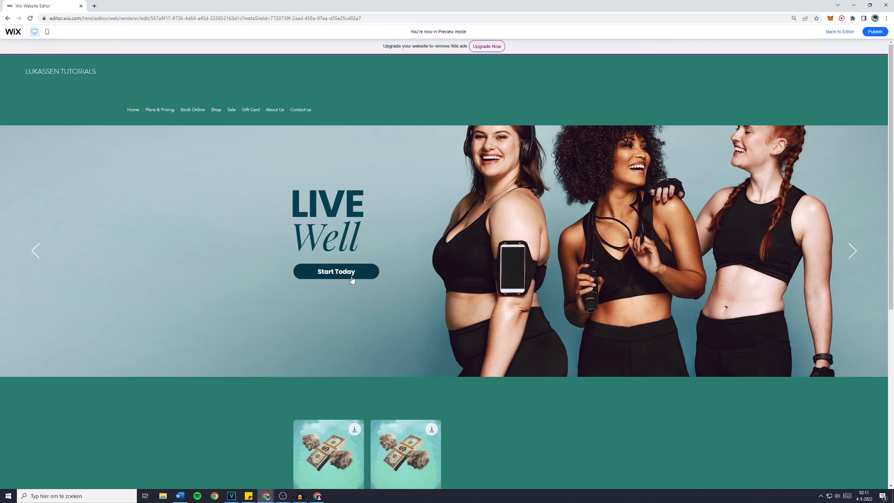
left_click(35, 255)
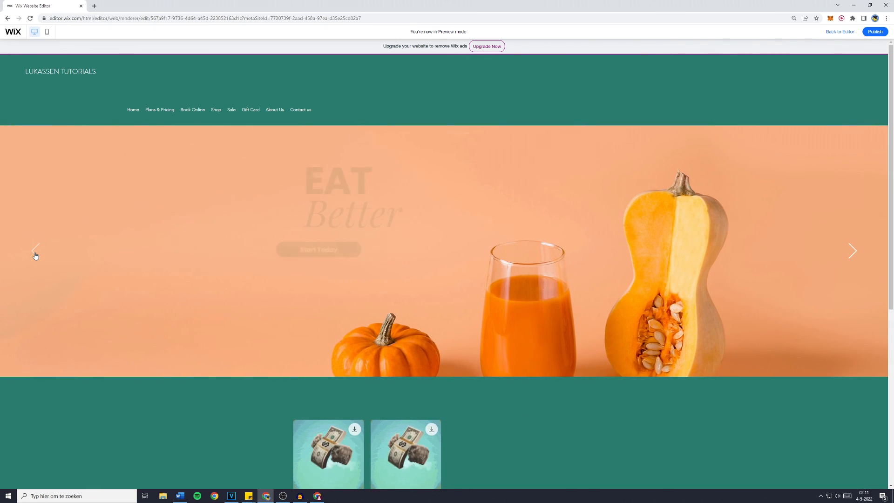
left_click(35, 256)
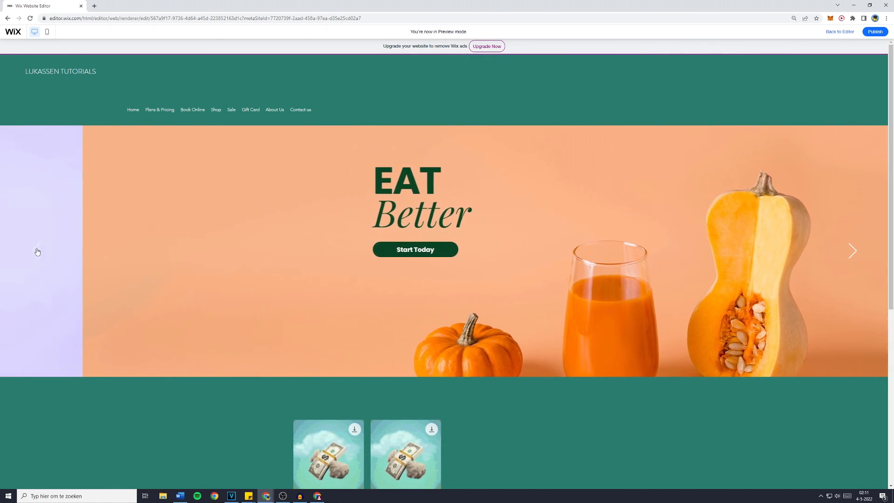